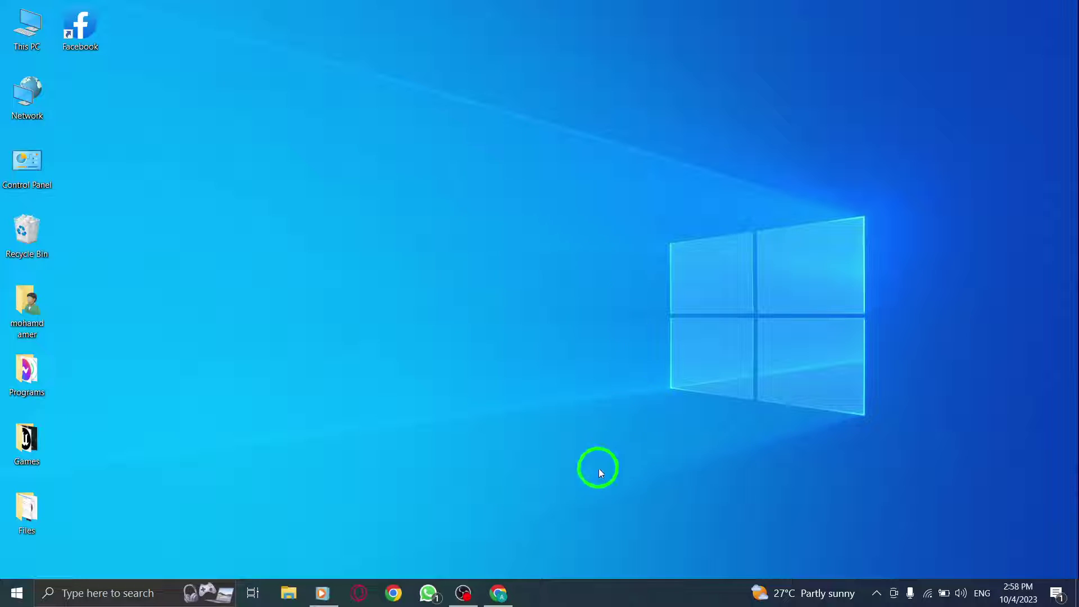
Switch to the Facebook window and expand Settings & privacy from the profile avatar menu.
{"action": "left_click", "coordinate": [500, 593]}
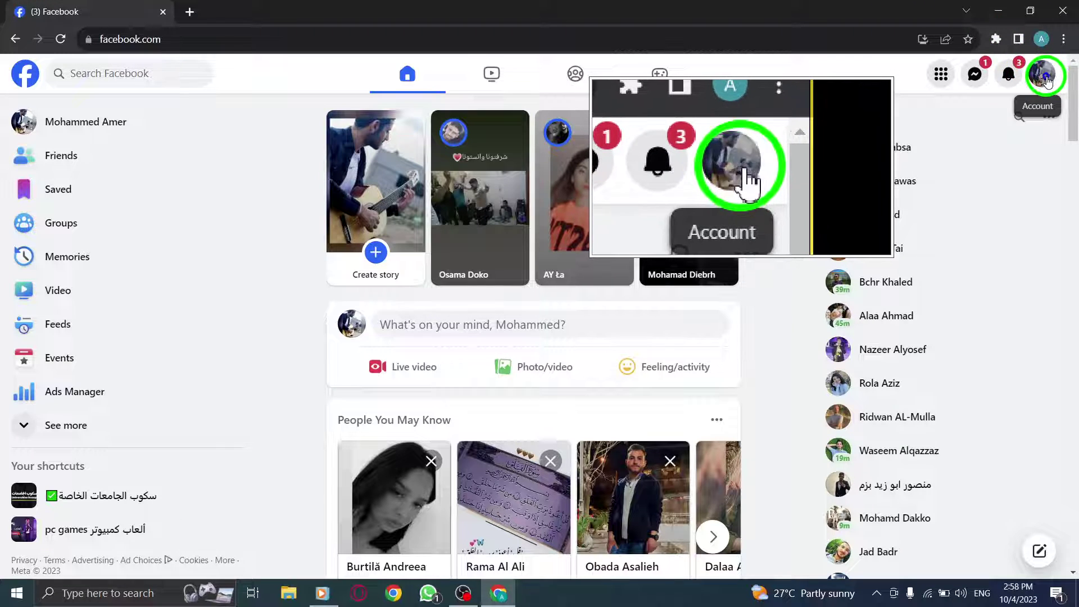
{"action": "left_click", "coordinate": [1044, 76]}
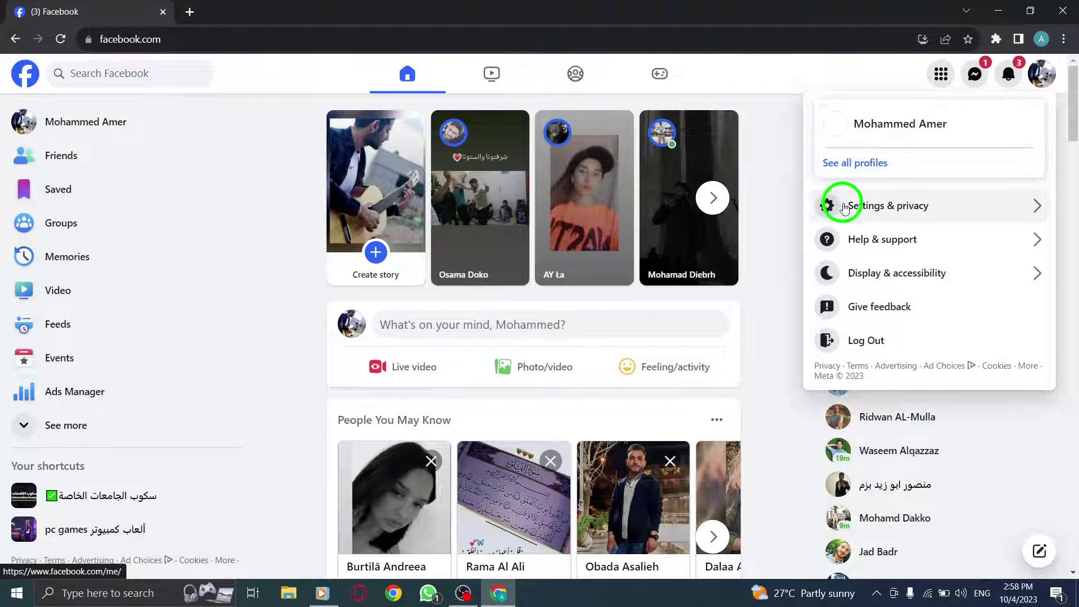
{"action": "left_click", "coordinate": [906, 209]}
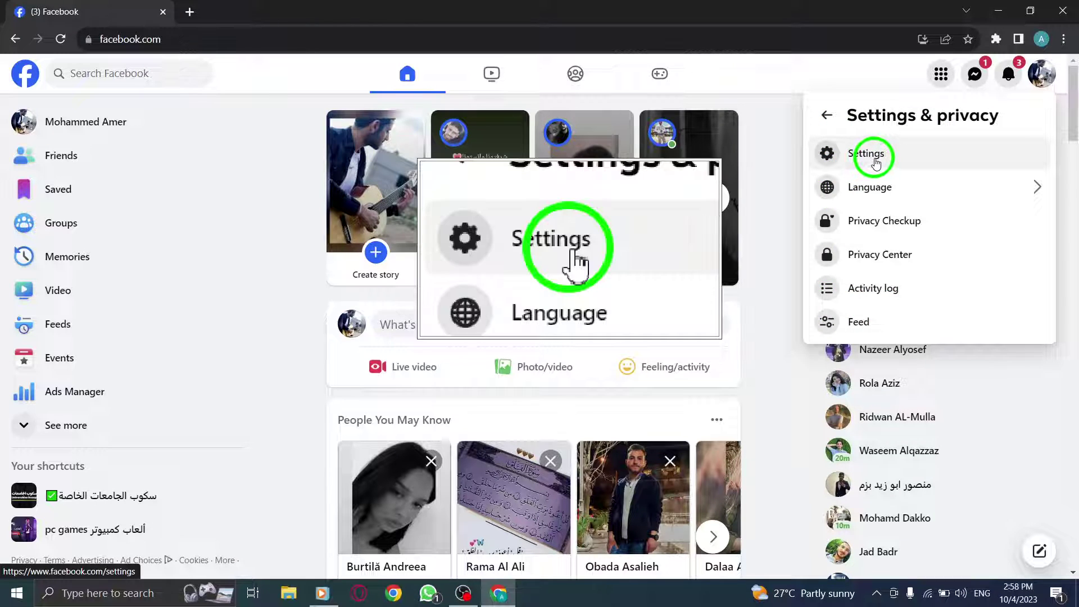
Go to Facebook Settings and choose Blocking in the left sidebar.
{"action": "left_click", "coordinate": [875, 164]}
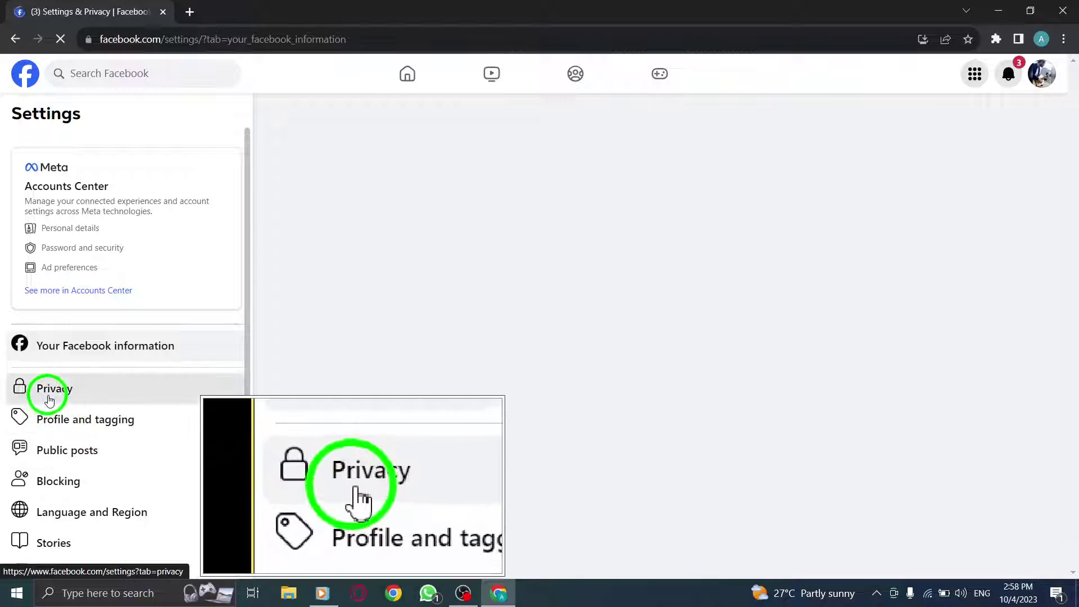
{"action": "left_click", "coordinate": [58, 489]}
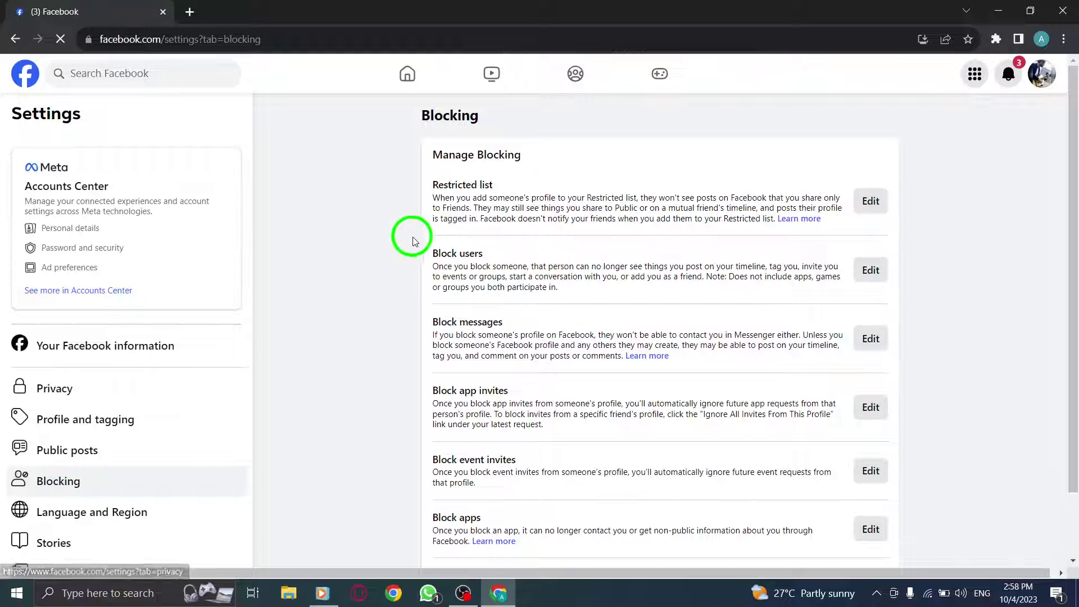
{"action": "left_click", "coordinate": [874, 202]}
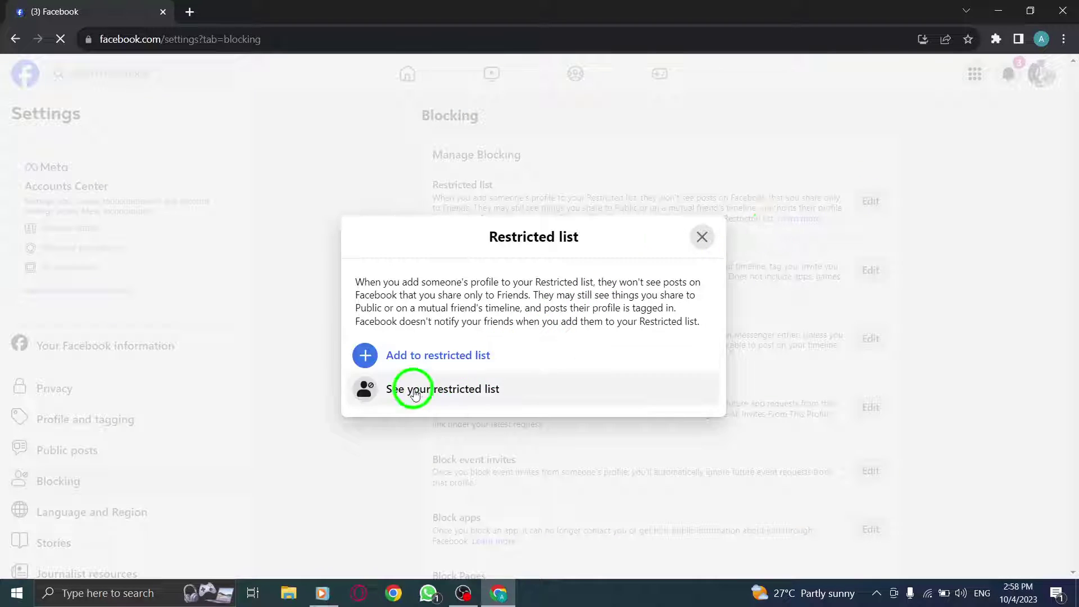
{"action": "left_click", "coordinate": [454, 396]}
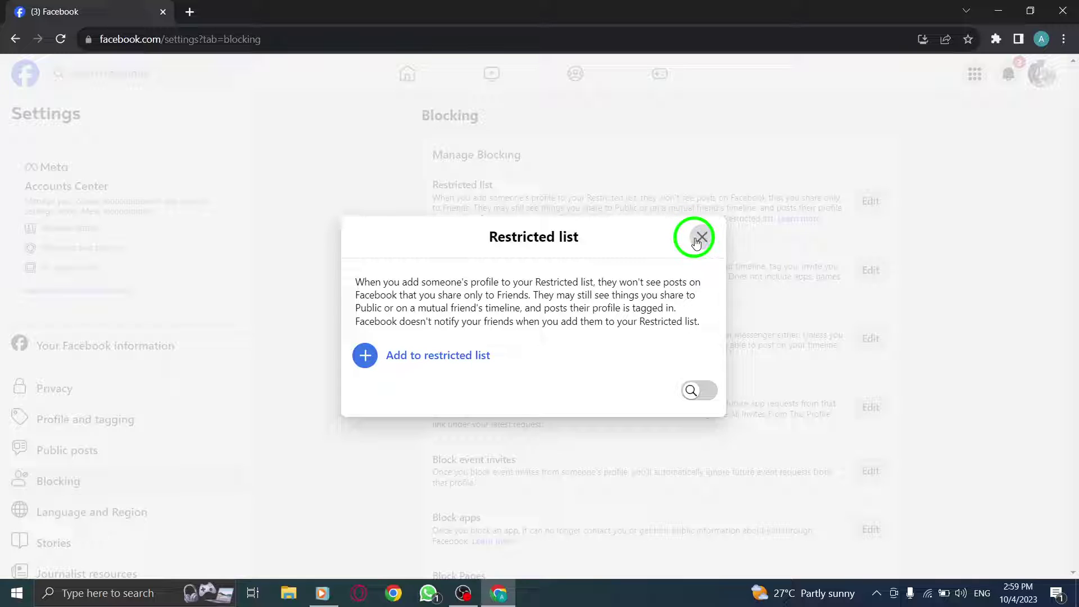
{"action": "left_click", "coordinate": [700, 237]}
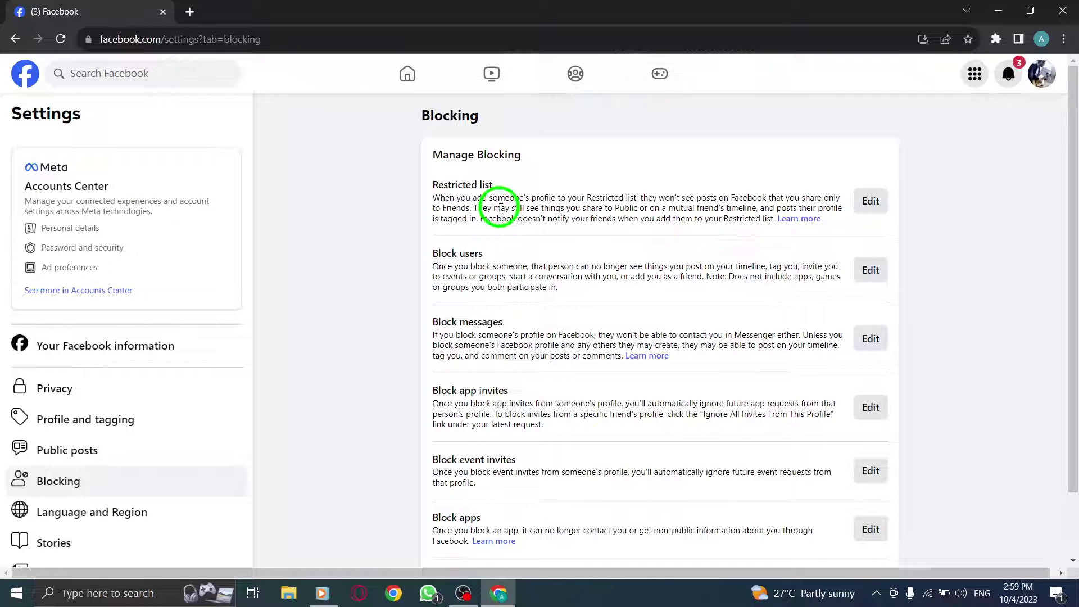
Return to the Facebook home feed, then close the Chrome window.
{"action": "left_click", "coordinate": [25, 74]}
{"action": "left_click", "coordinate": [1065, 10]}
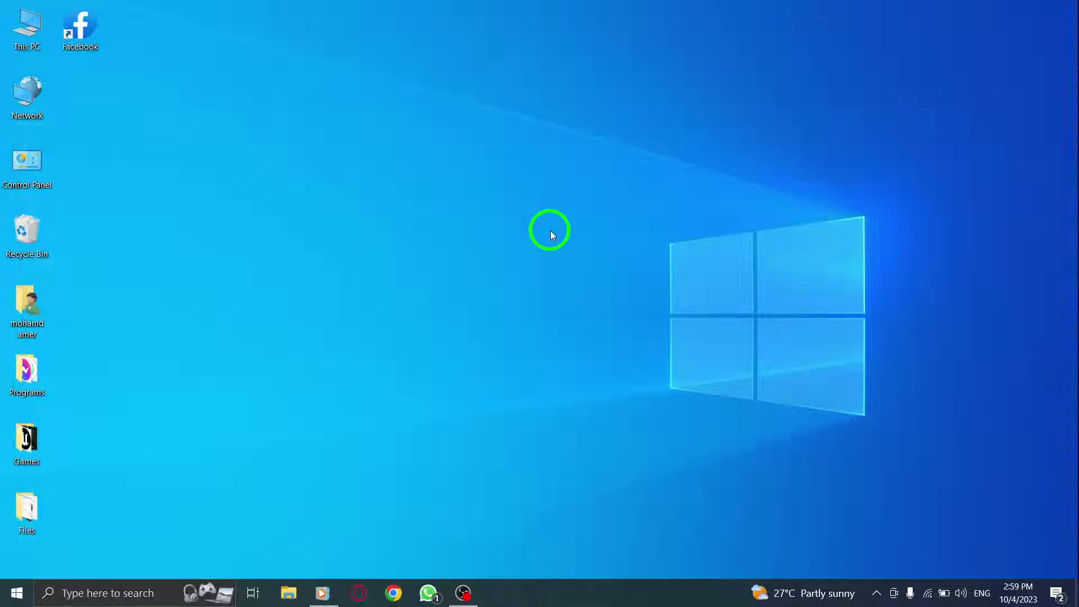